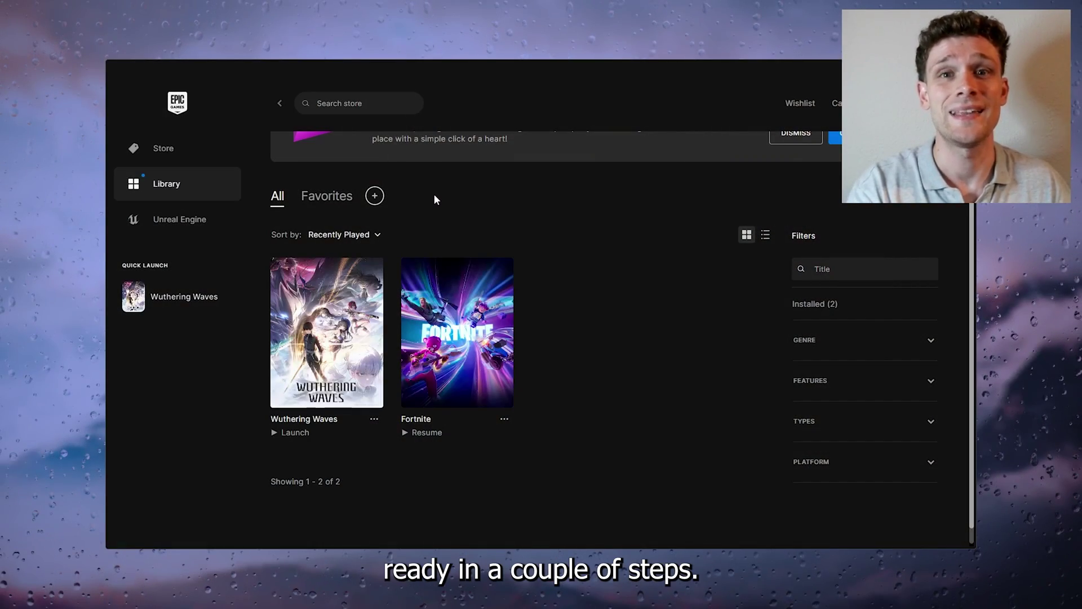
scroll(412, 81, up, 2)
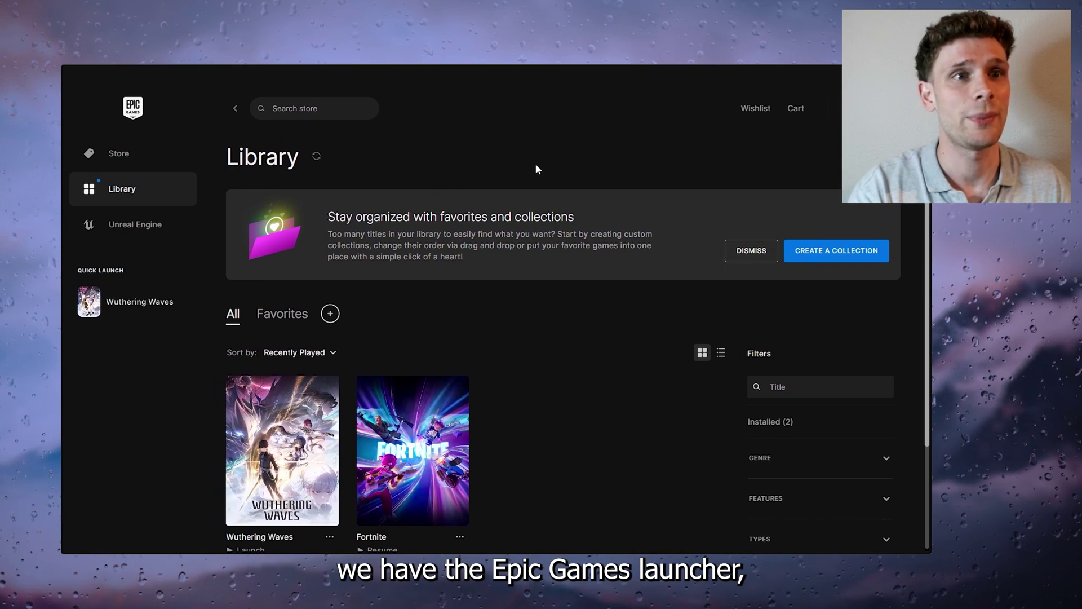
scroll(511, 171, down, 2)
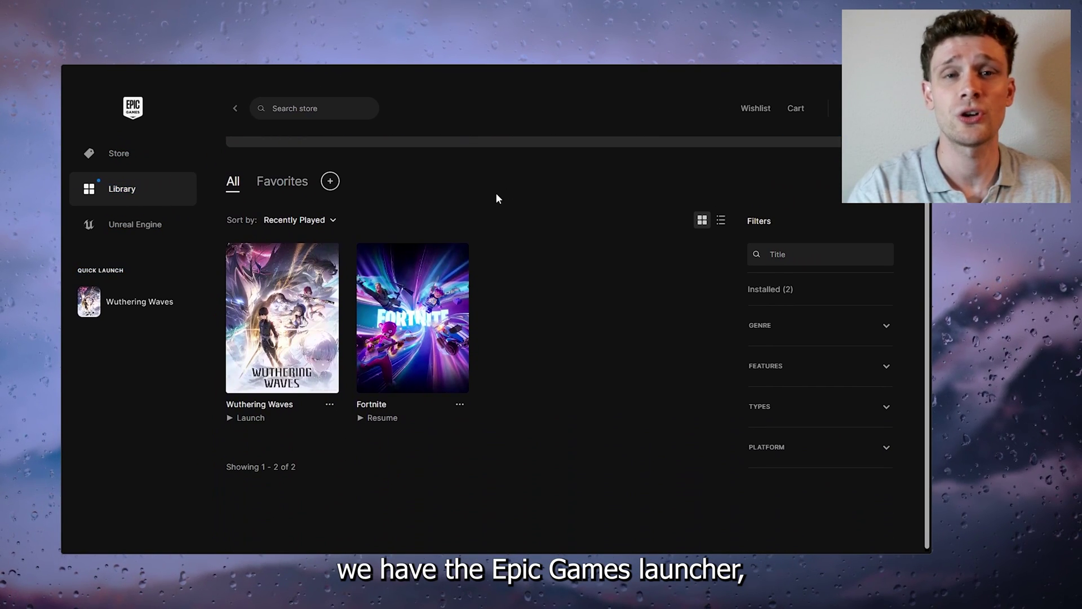
mouse_move(282, 321)
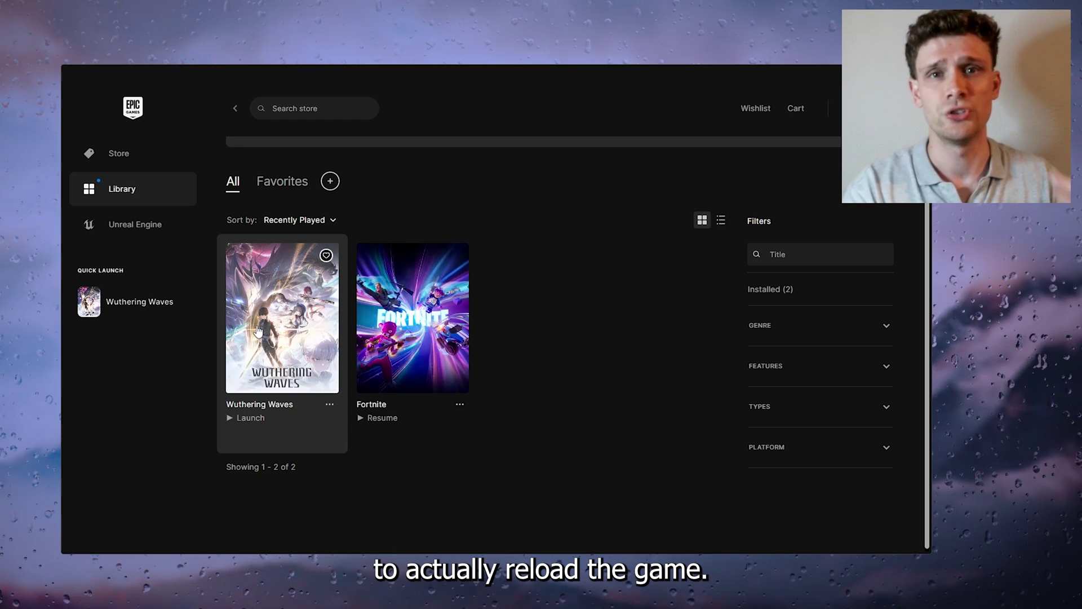
- Verify the Wuthering Waves game files from Manage, then reopen its Manage settings
click(329, 406)
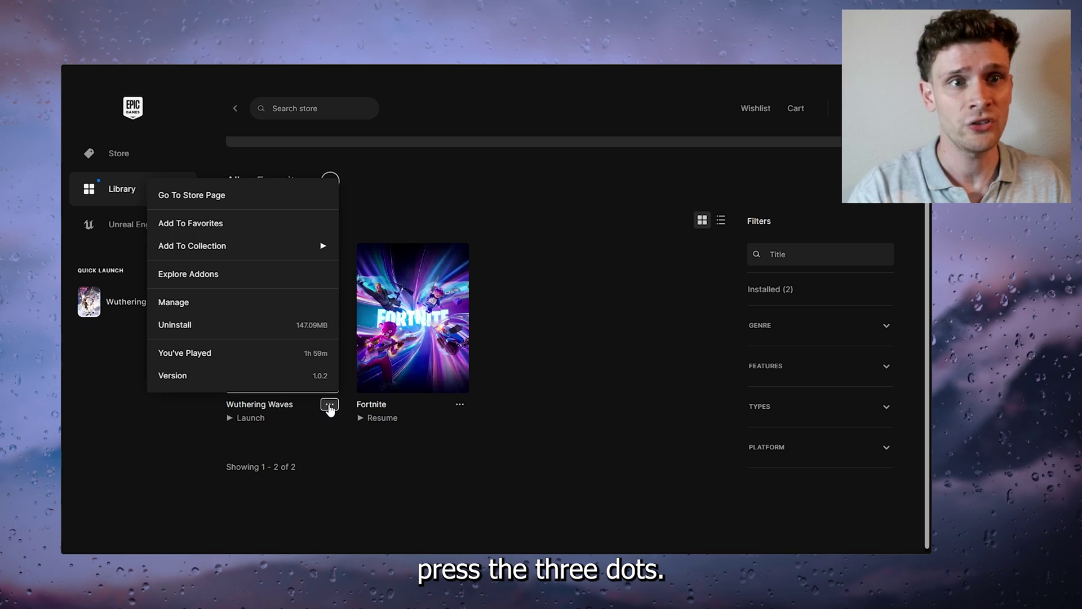
click(218, 302)
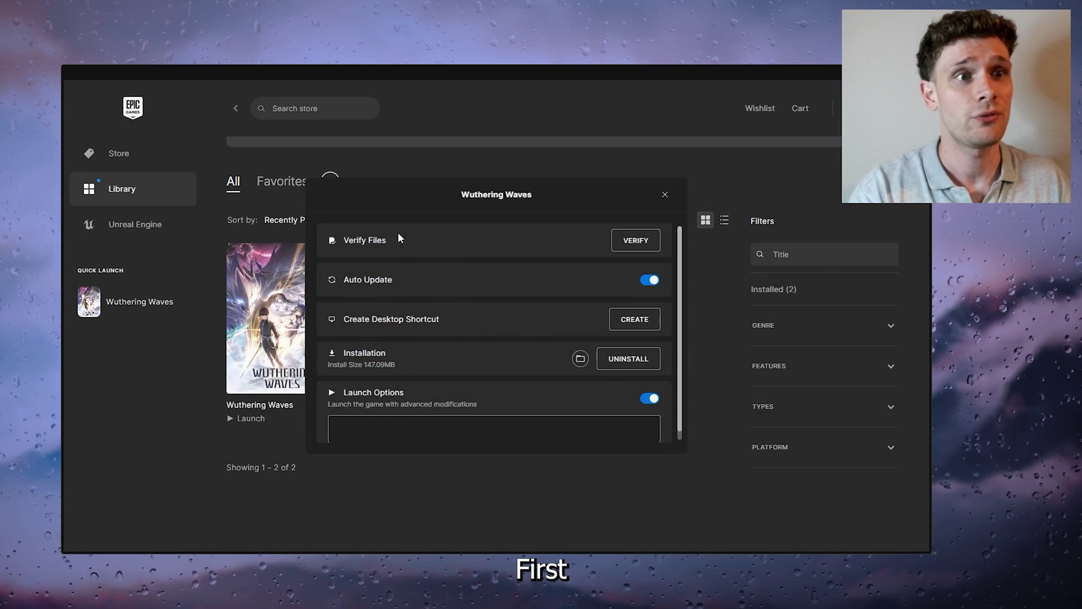
click(636, 241)
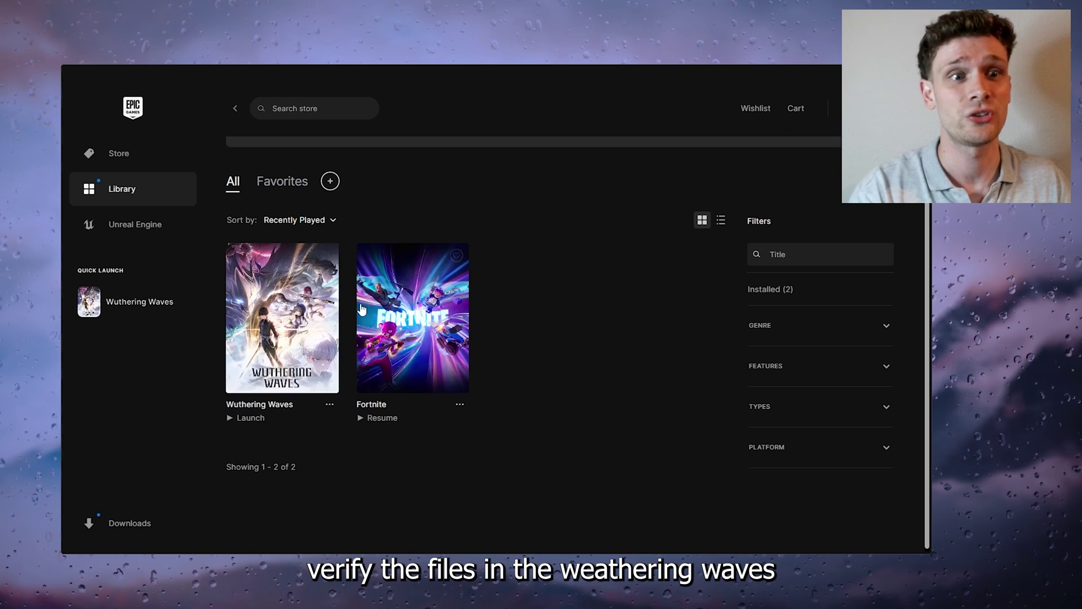
click(328, 406)
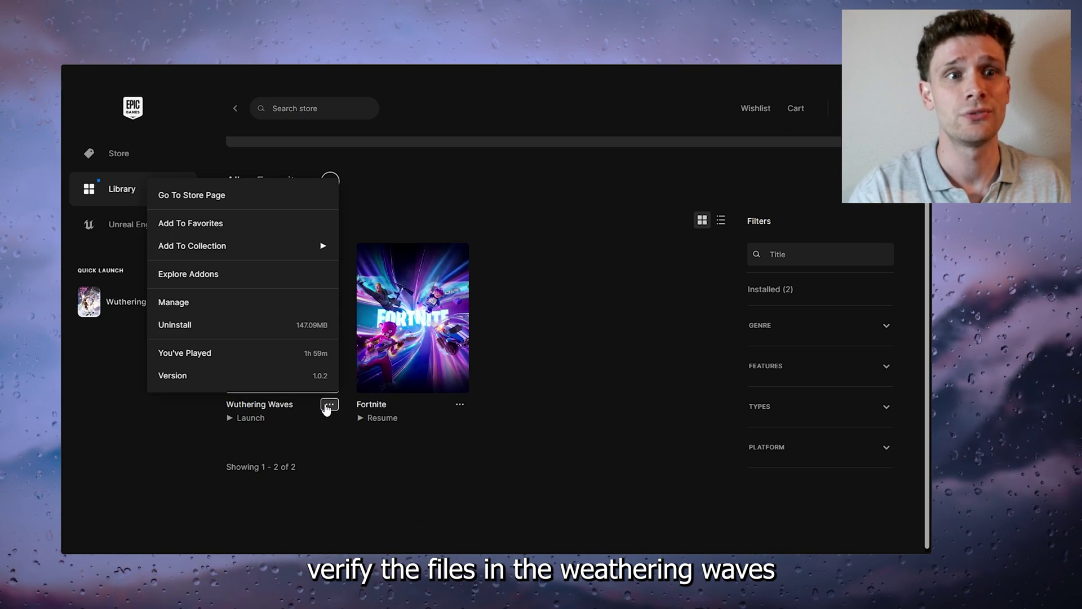
click(205, 305)
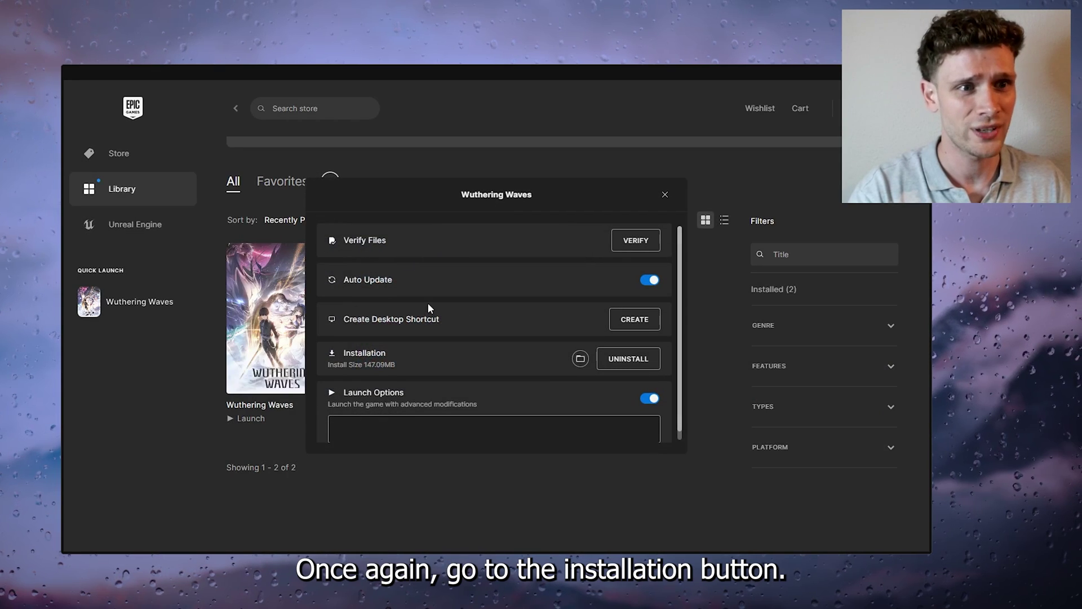
- Open the Wuthering Waves install location and enter its Wuthering Waves Game subfolder
click(580, 350)
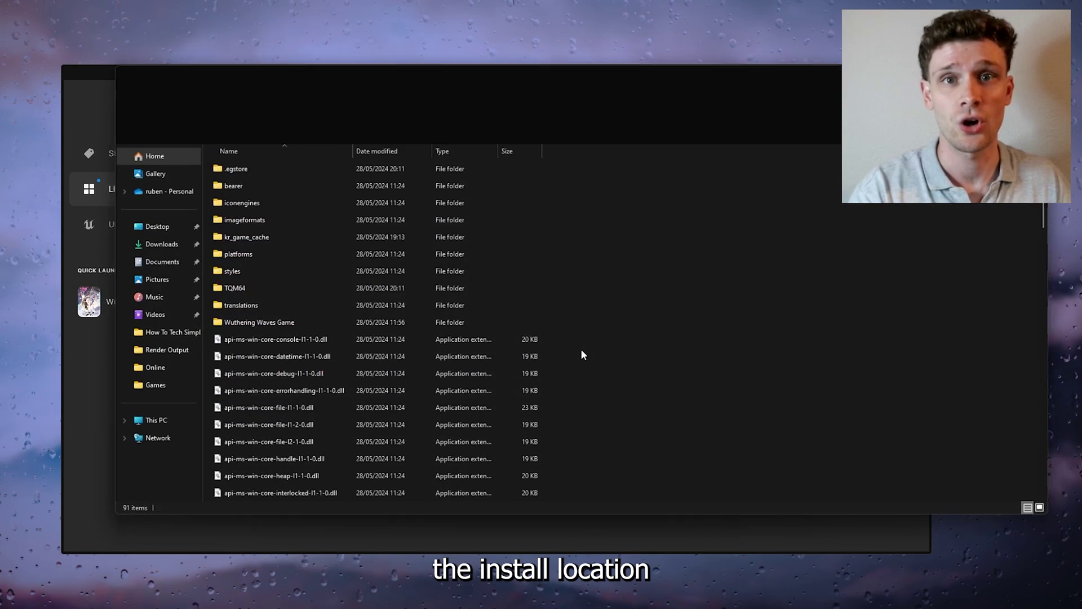
drag(507, 78, 451, 96)
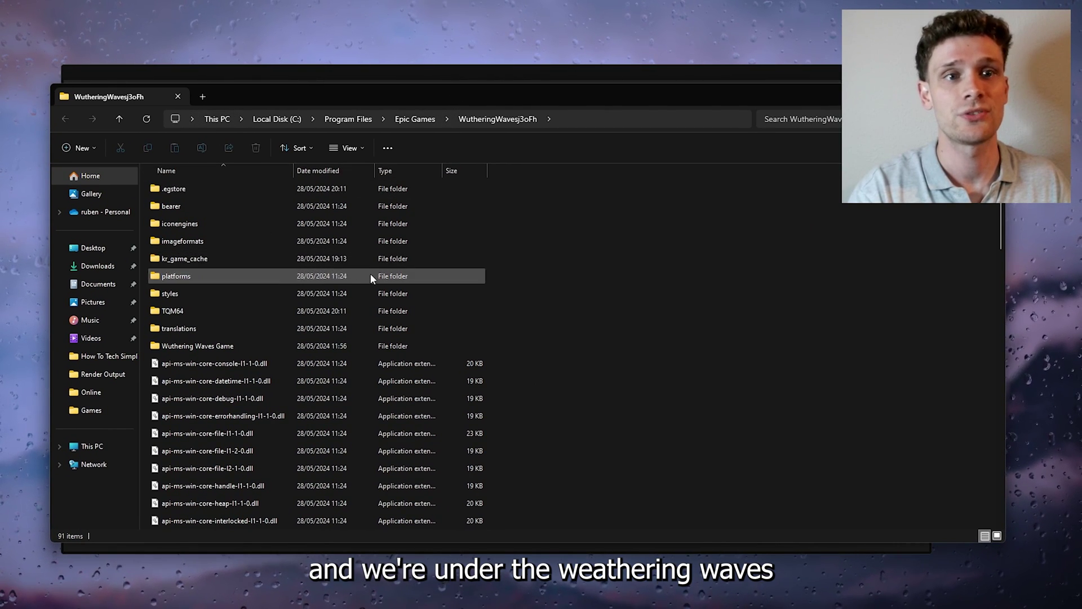
double_click(193, 346)
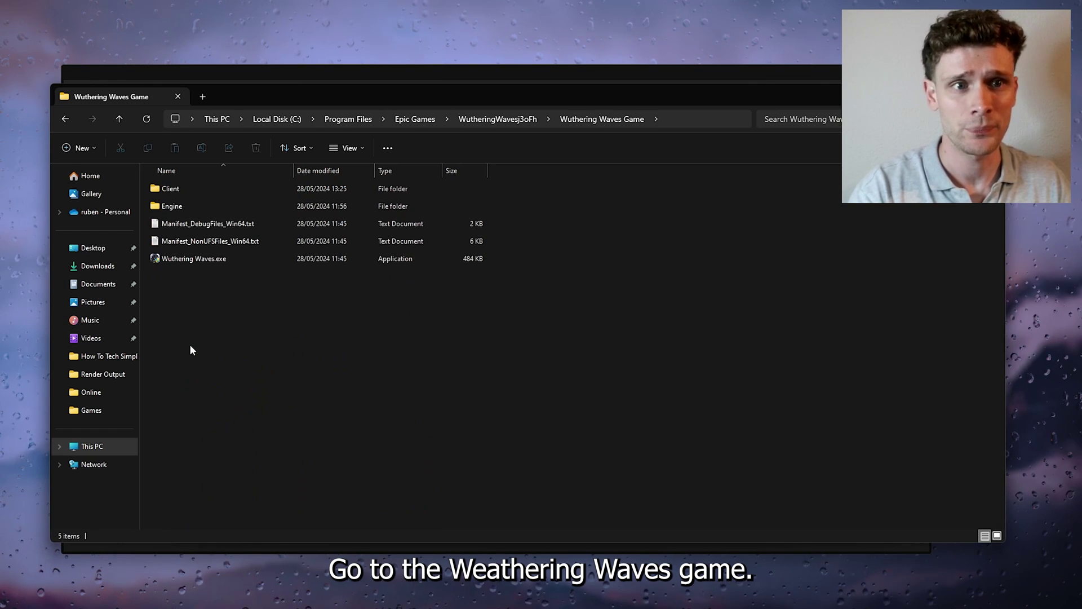
- Bring up the Compatibility settings in Wuthering Waves.exe's Properties
right_click(179, 259)
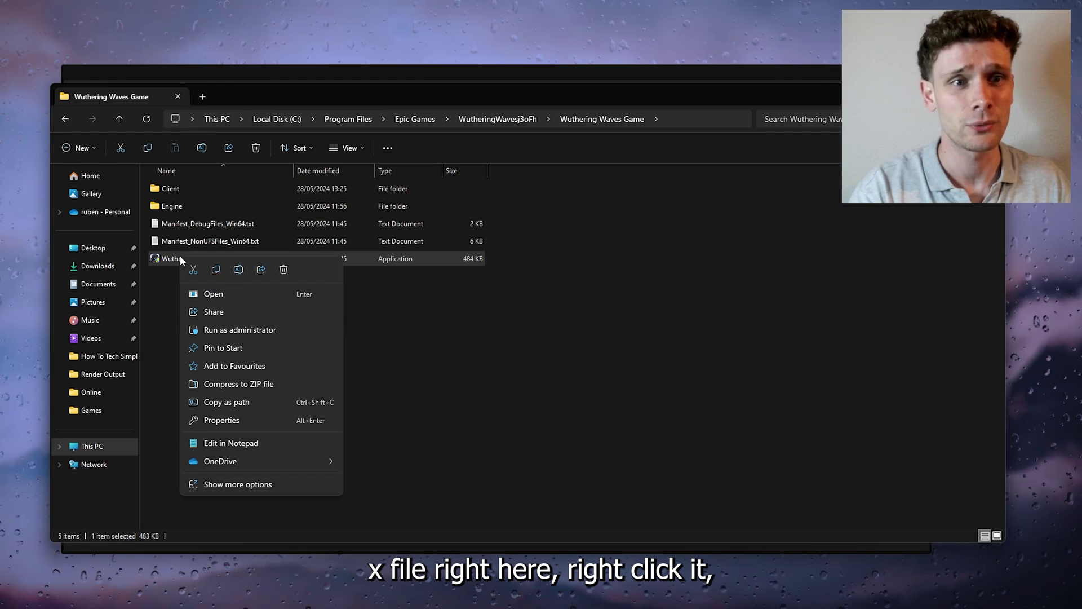
click(221, 417)
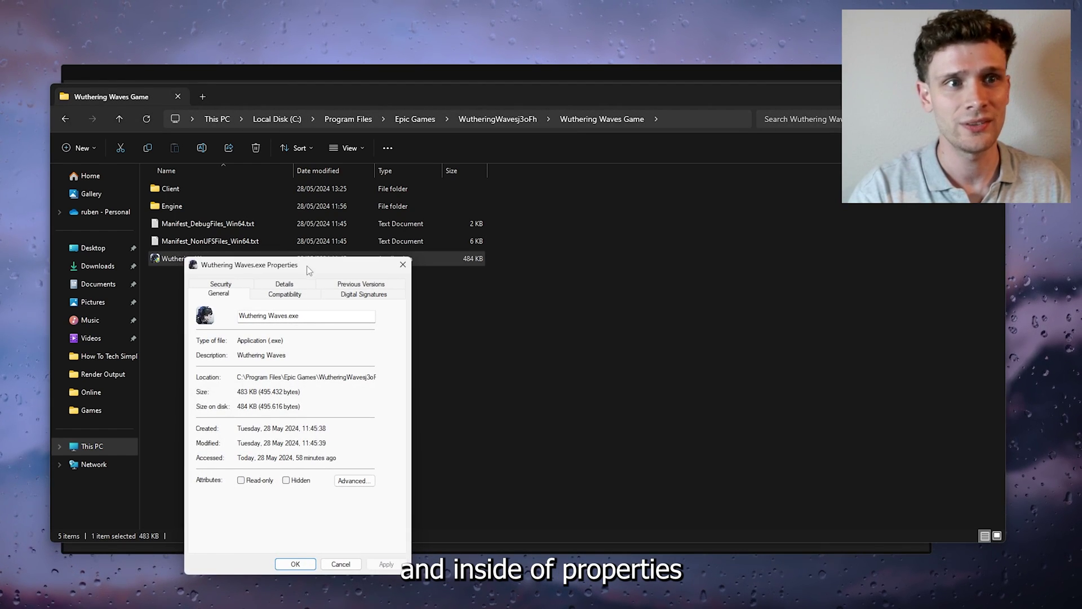
drag(307, 264, 395, 133)
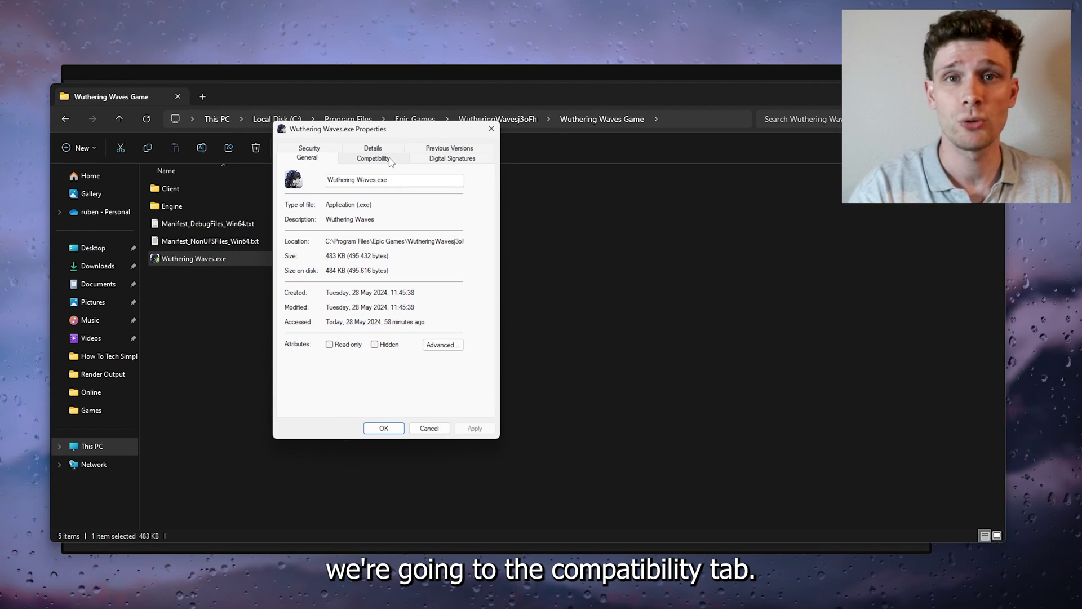
click(390, 161)
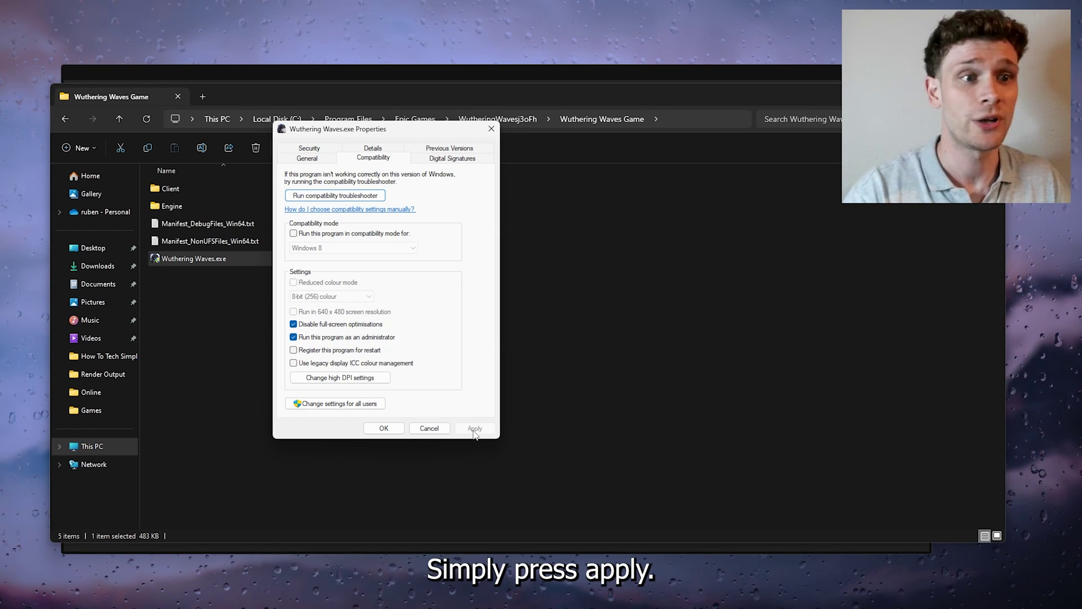
- Confirm the compatibility changes, then close File Explorer, Manage settings and Epic Games Launcher
click(390, 428)
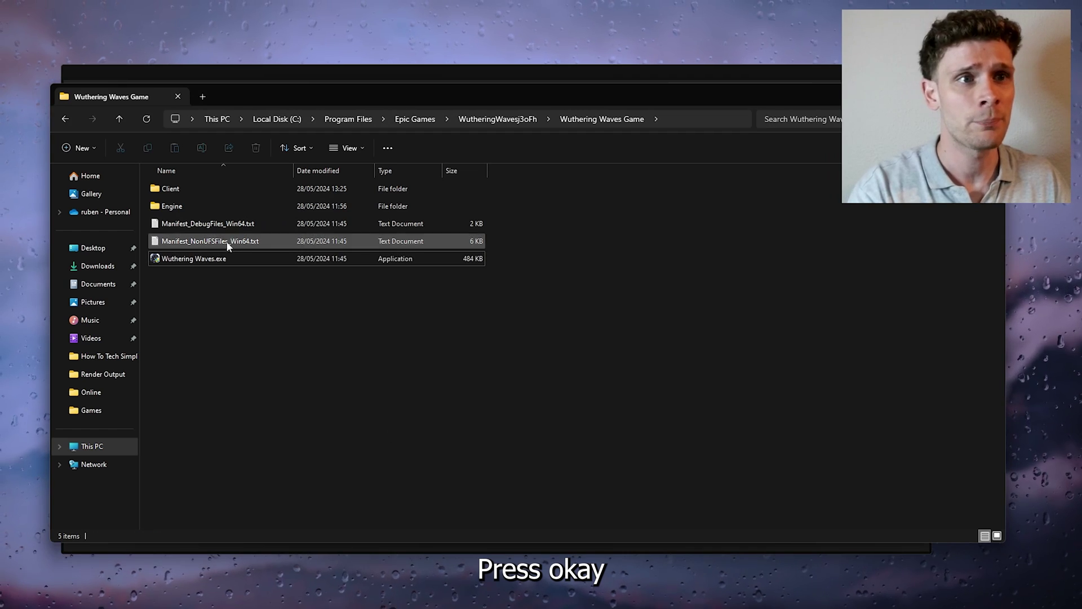
click(986, 96)
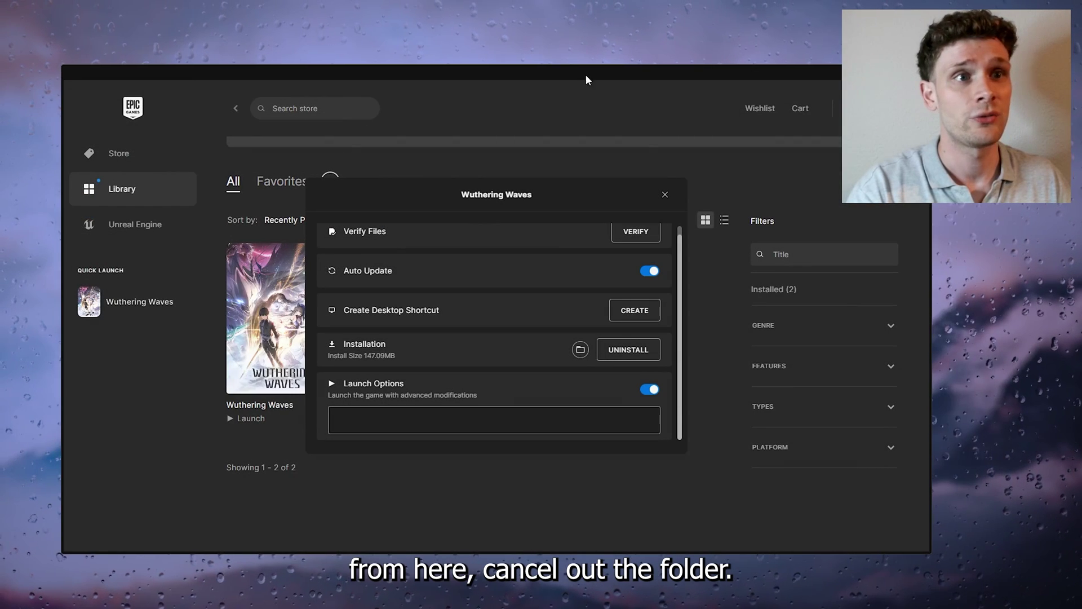
click(664, 196)
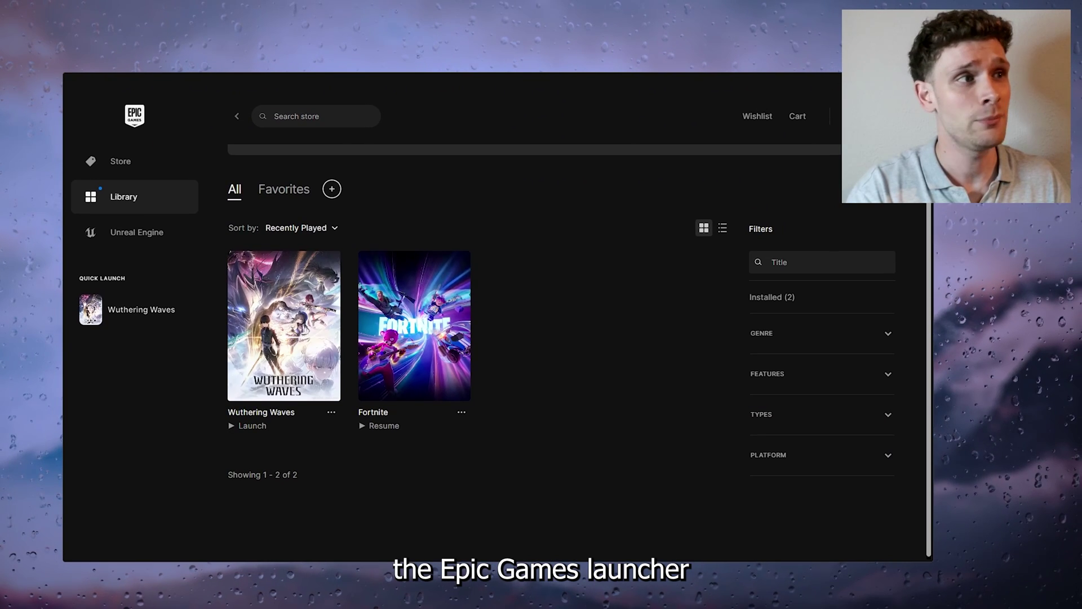
click(912, 78)
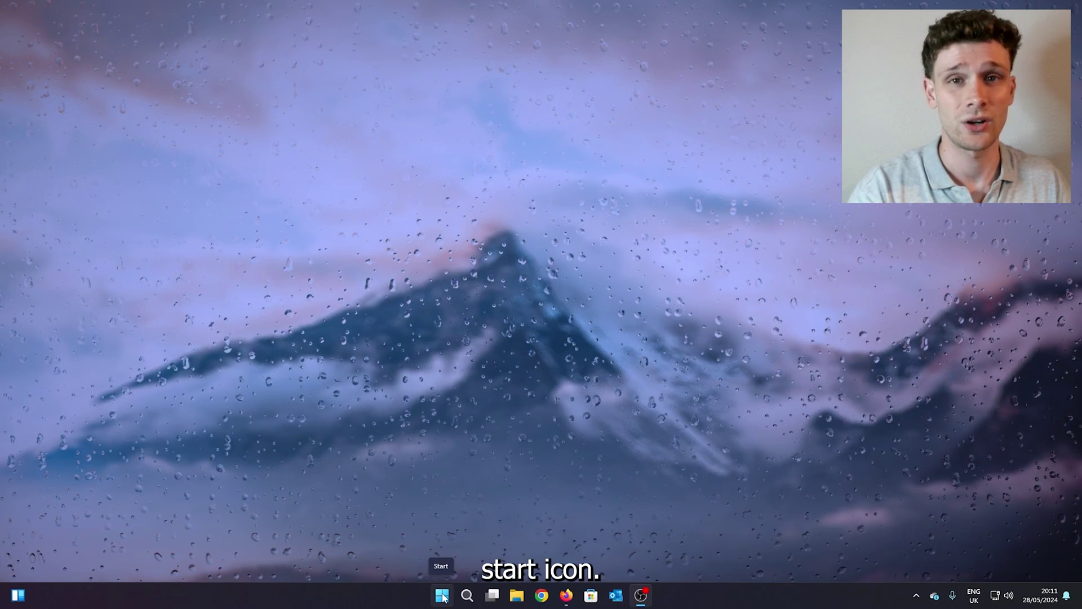
- Open Task Manager from the Start button's quick menu
right_click(441, 596)
click(418, 453)
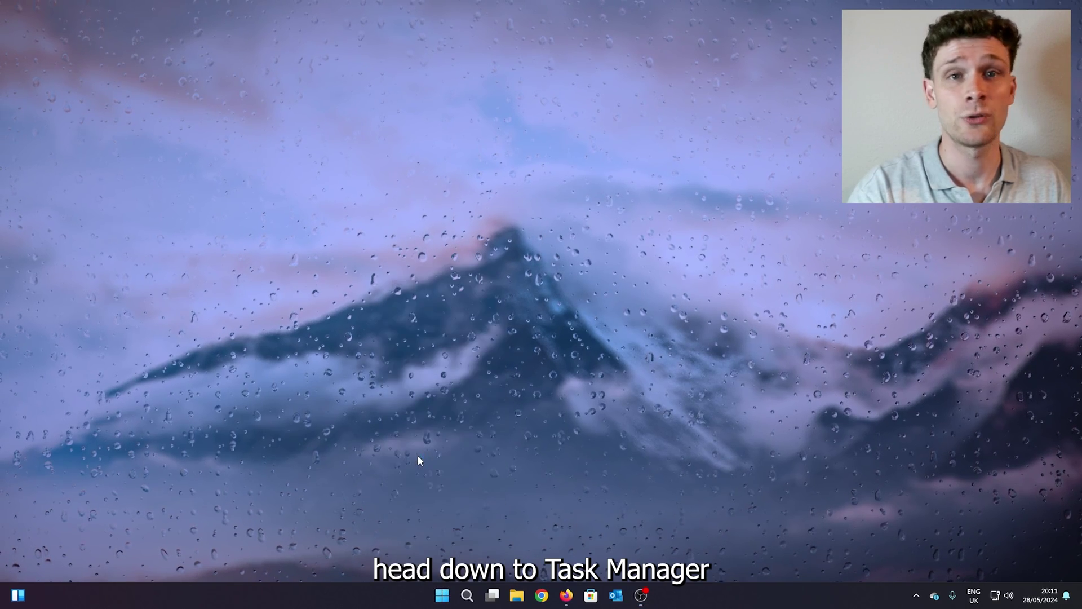
drag(354, 170, 303, 158)
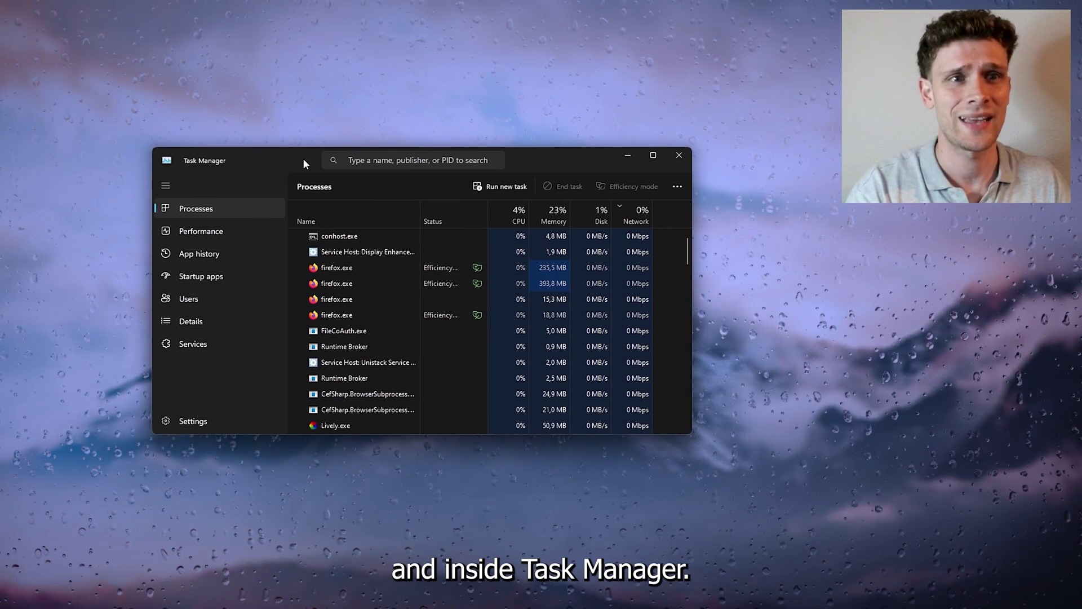
- Check EpicGamesLauncher.exe shows Disabled under Startup apps, then close Task Manager
click(218, 277)
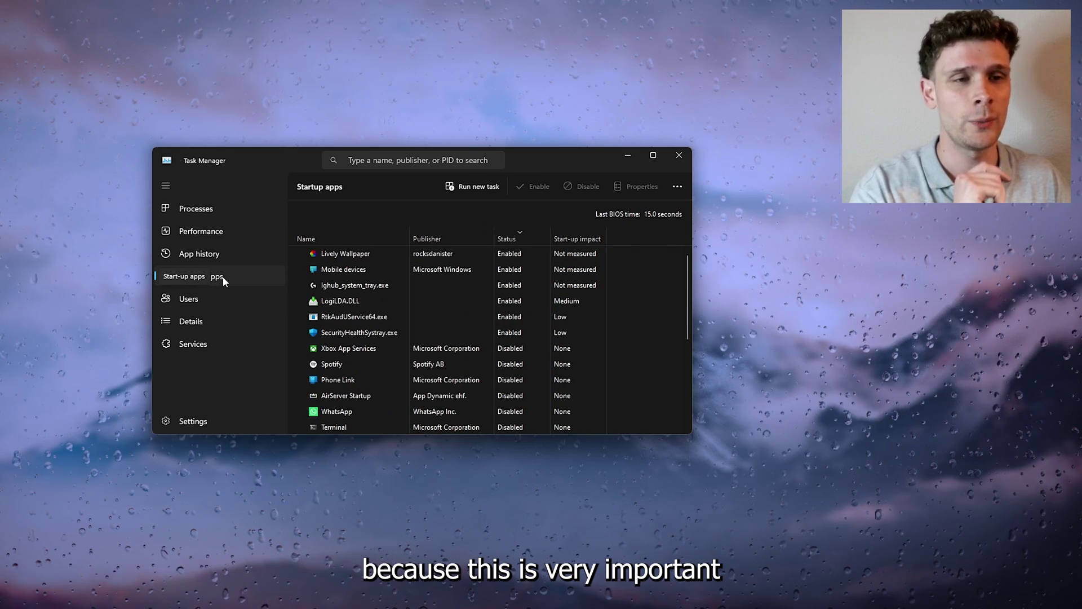
scroll(437, 266, down, 2)
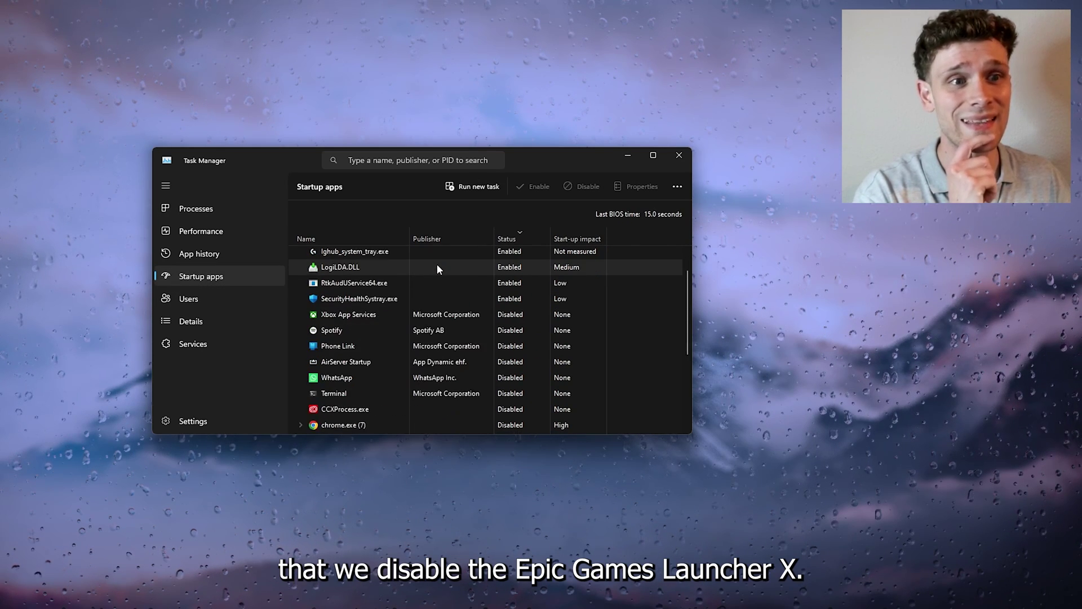
scroll(427, 283, down, 2)
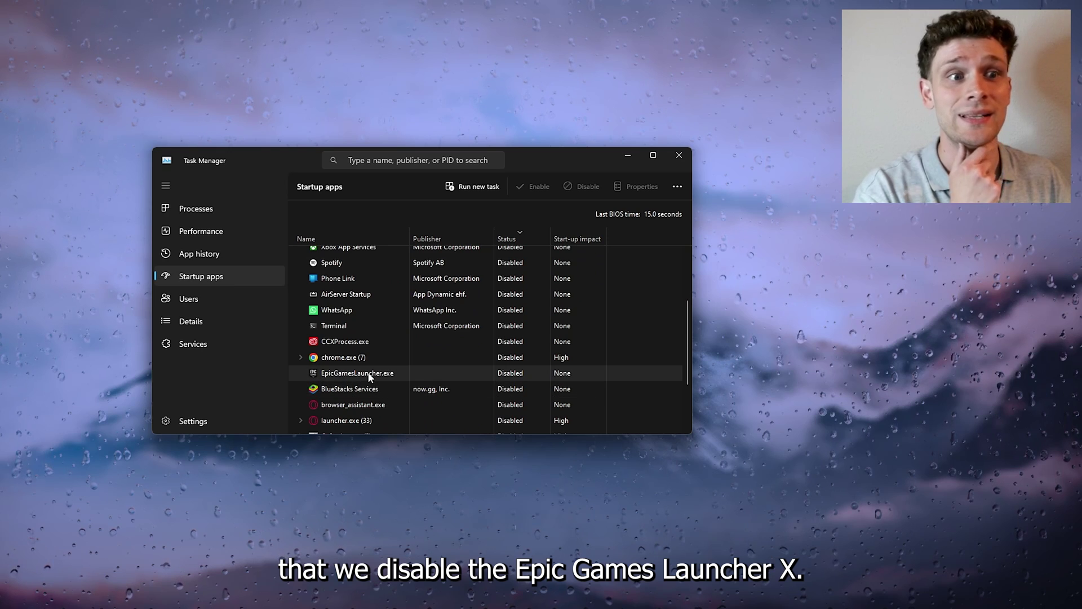
right_click(513, 380)
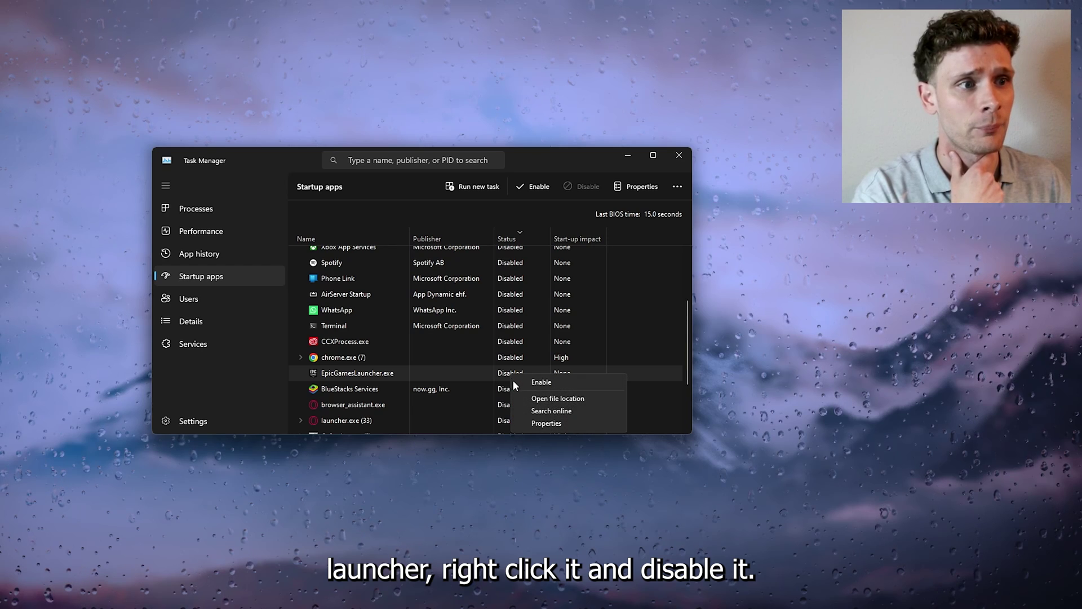
click(480, 372)
scroll(480, 369, down, 2)
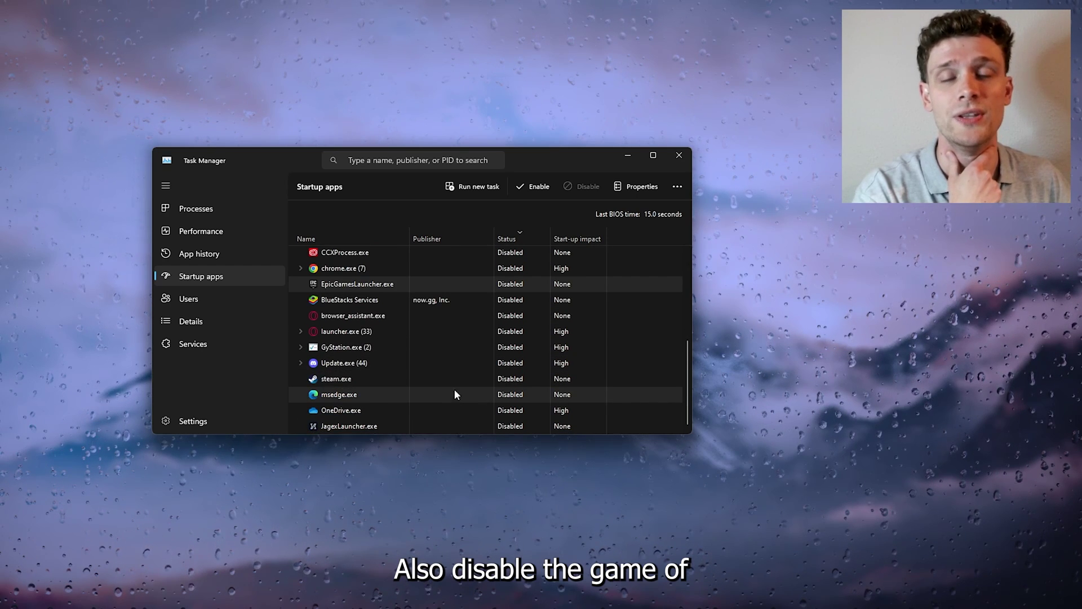
scroll(452, 382, up, 2)
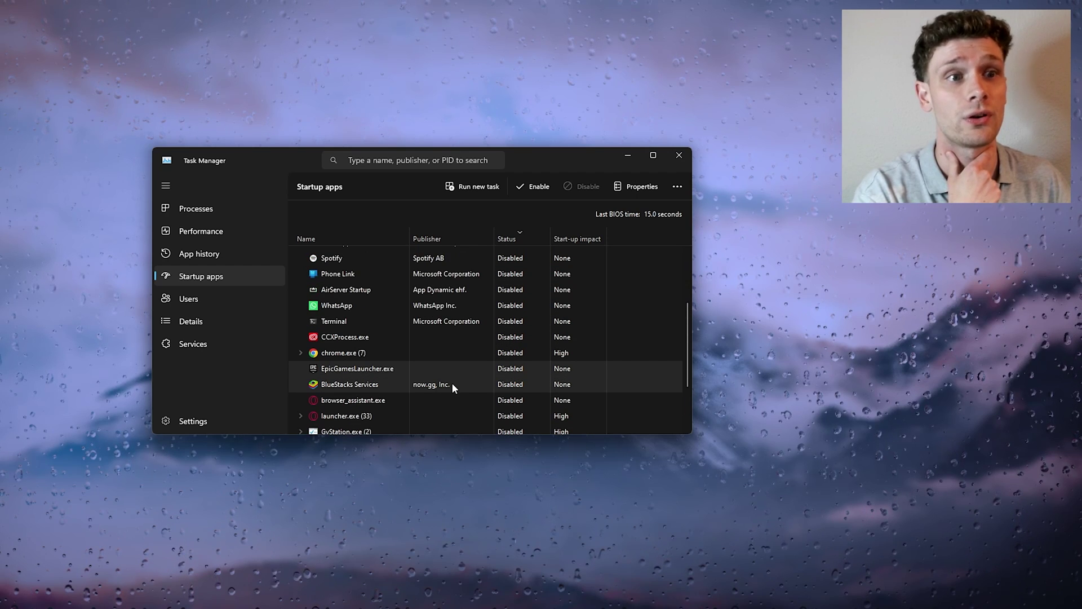
scroll(452, 383, up, 2)
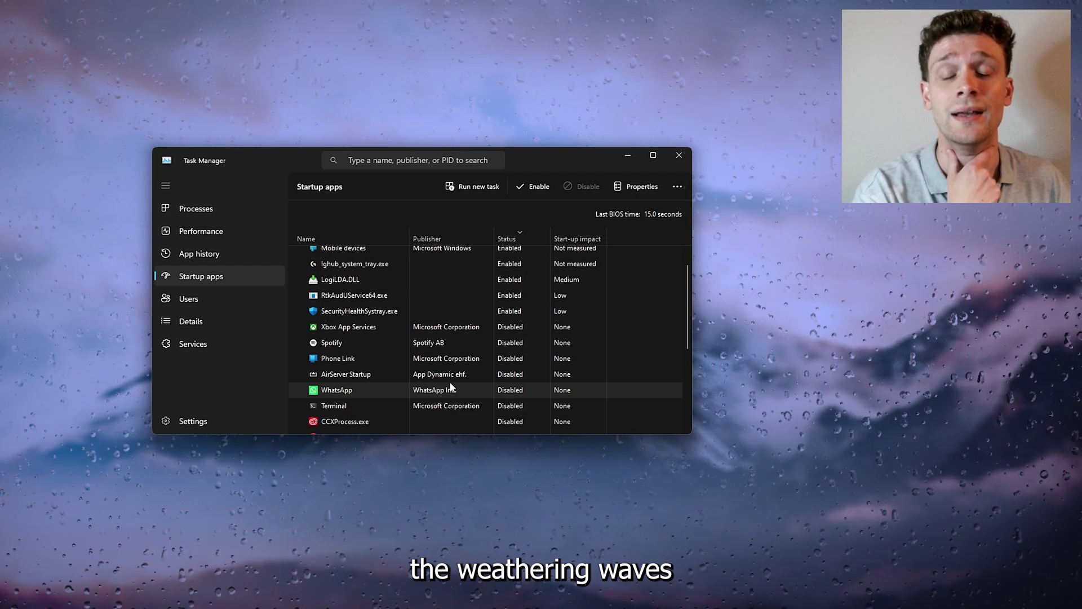
click(680, 156)
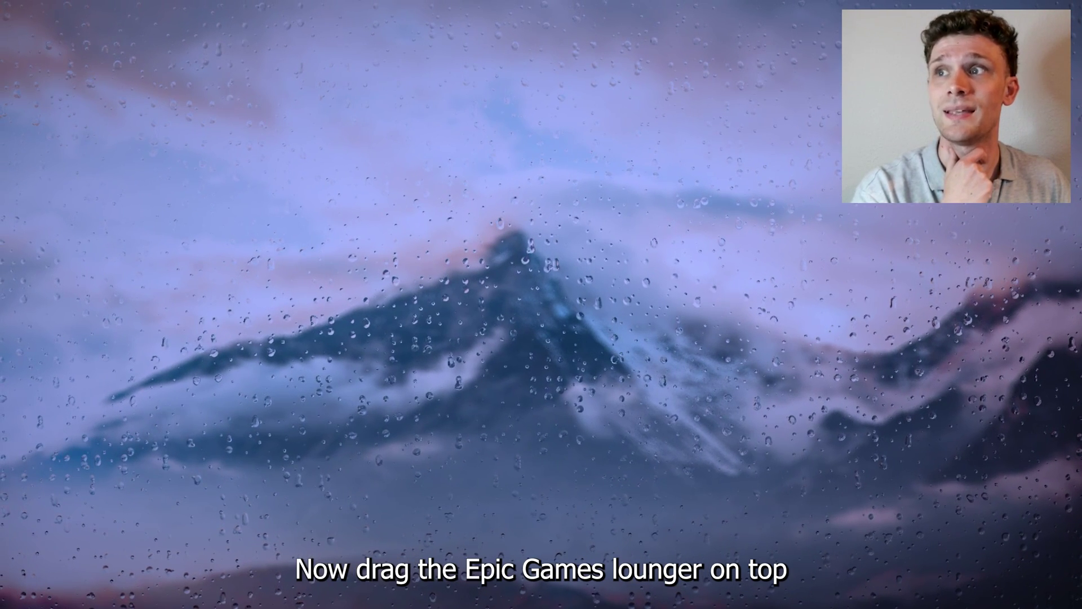
- Place an Epic Games Launcher shortcut on the desktop and launch it from there
drag(38, 111, 438, 95)
click(580, 103)
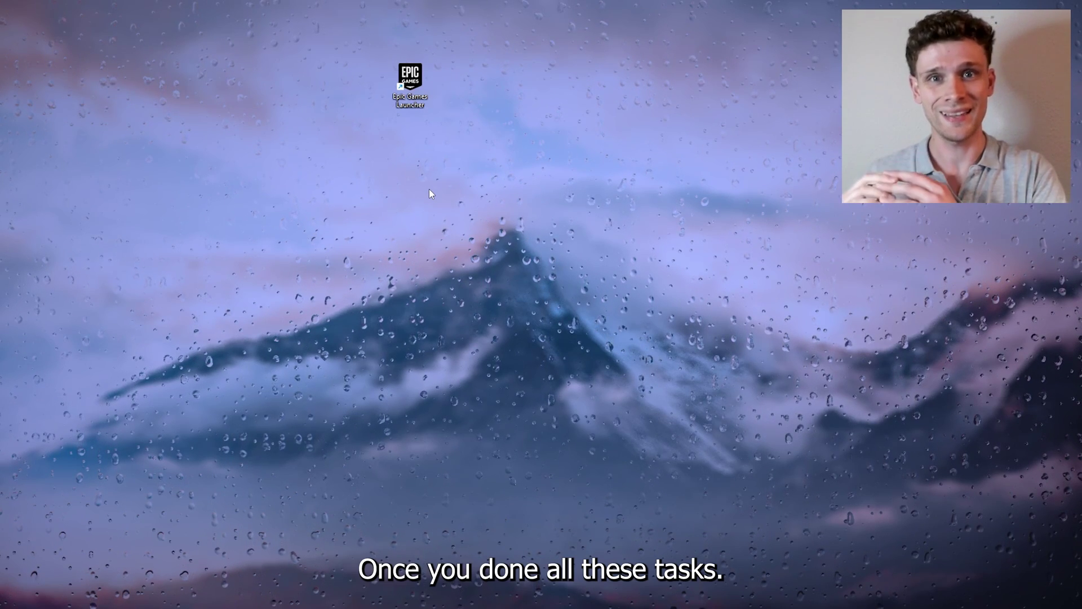
double_click(412, 85)
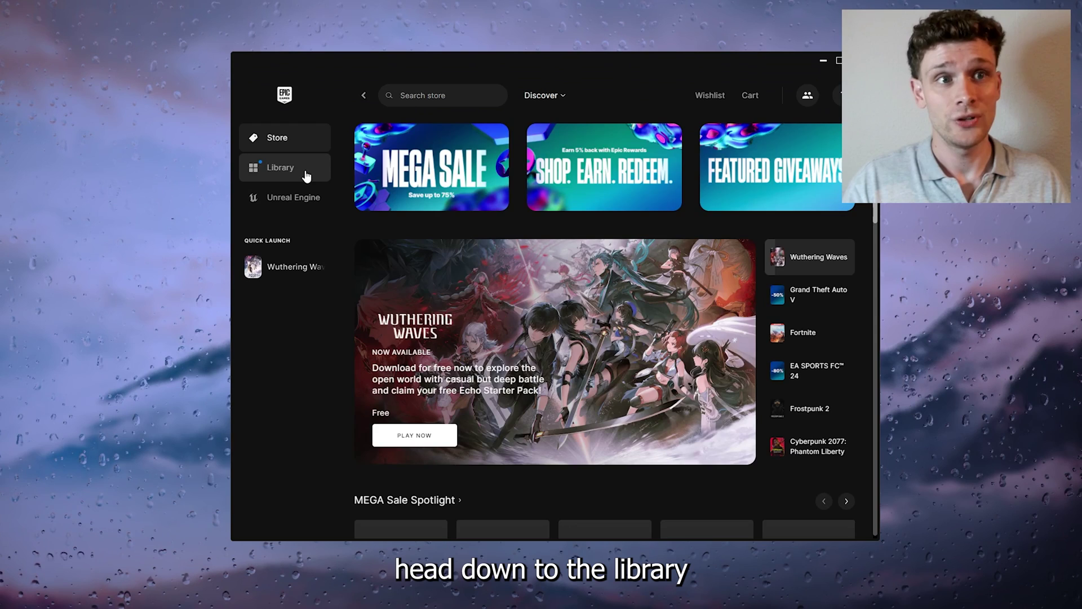
- Start Wuthering Waves from Quick Launch in the Epic Games Library
click(306, 173)
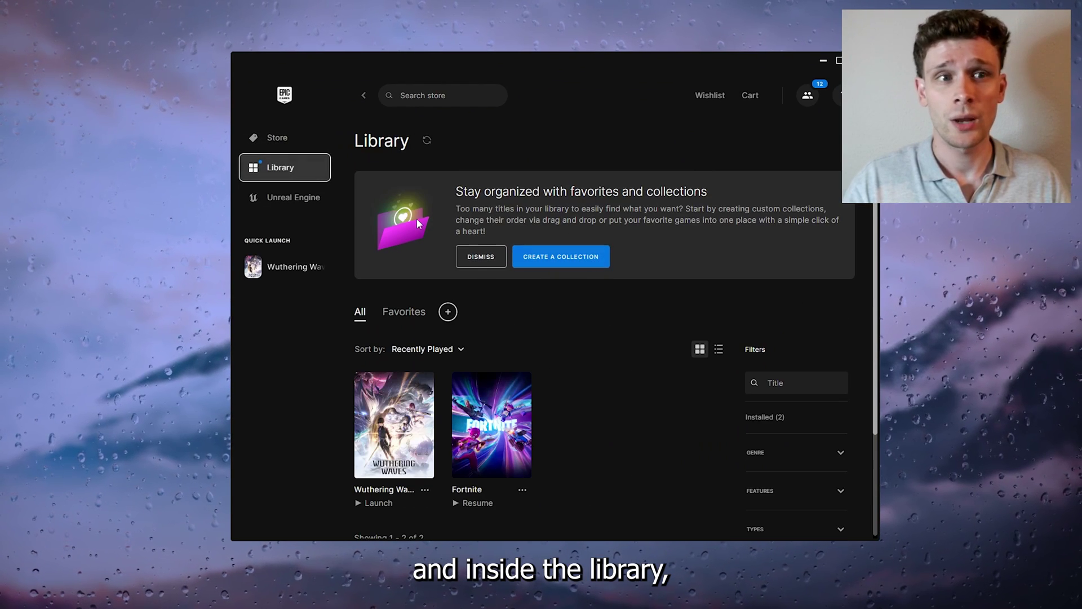
click(285, 271)
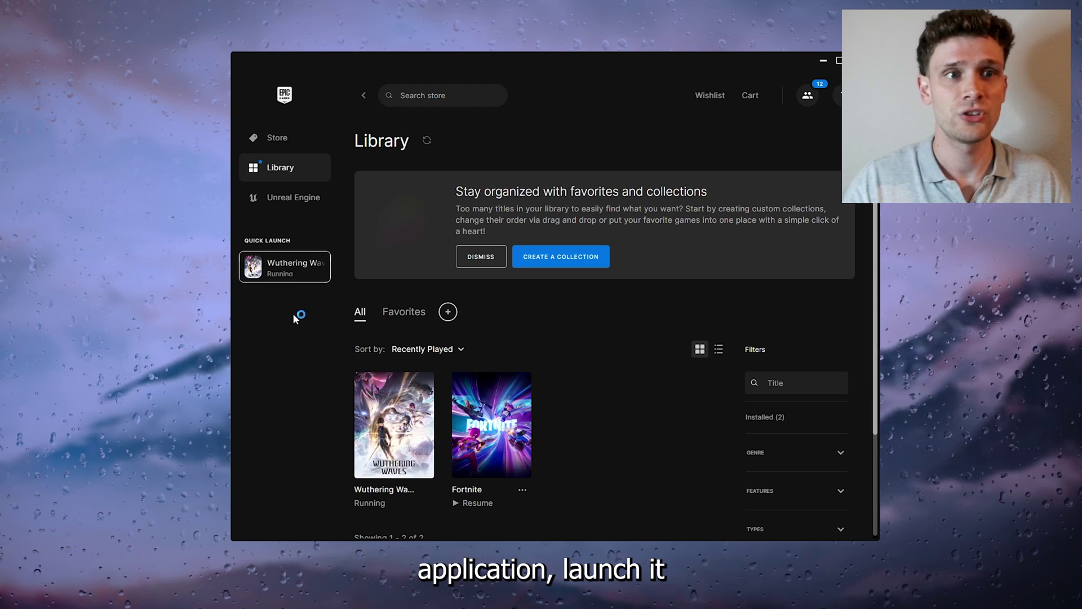